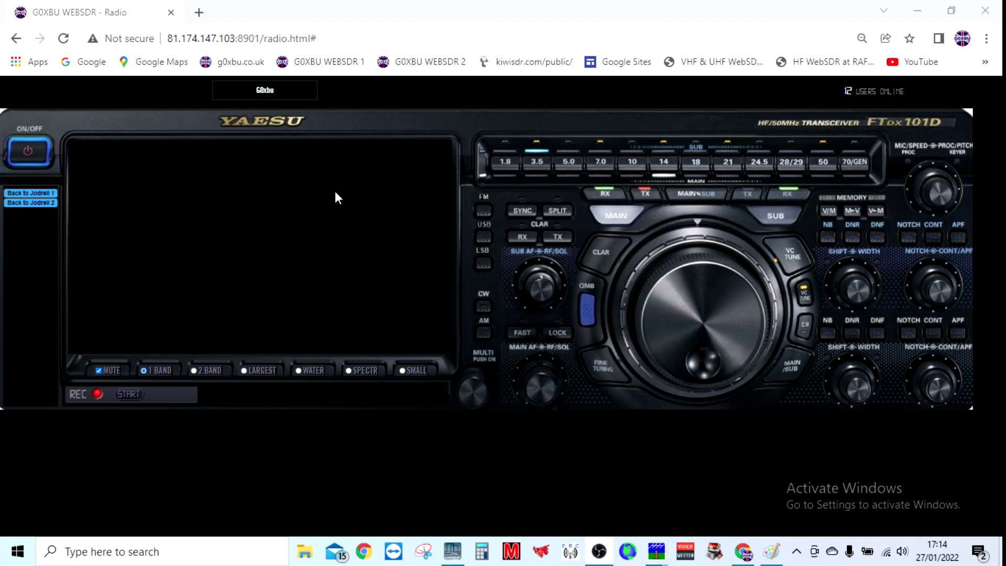
Step: Load the Jodrell 1 receiver in a new tab, mute it, zoom in, and show the Colours options
{"action": "left_click", "coordinate": [198, 7]}
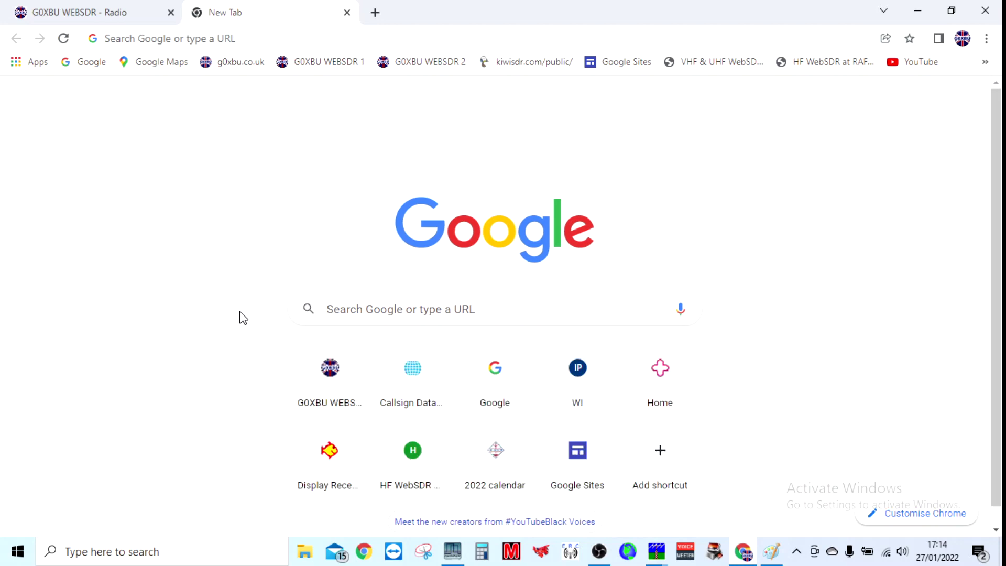
{"action": "left_click", "coordinate": [341, 61]}
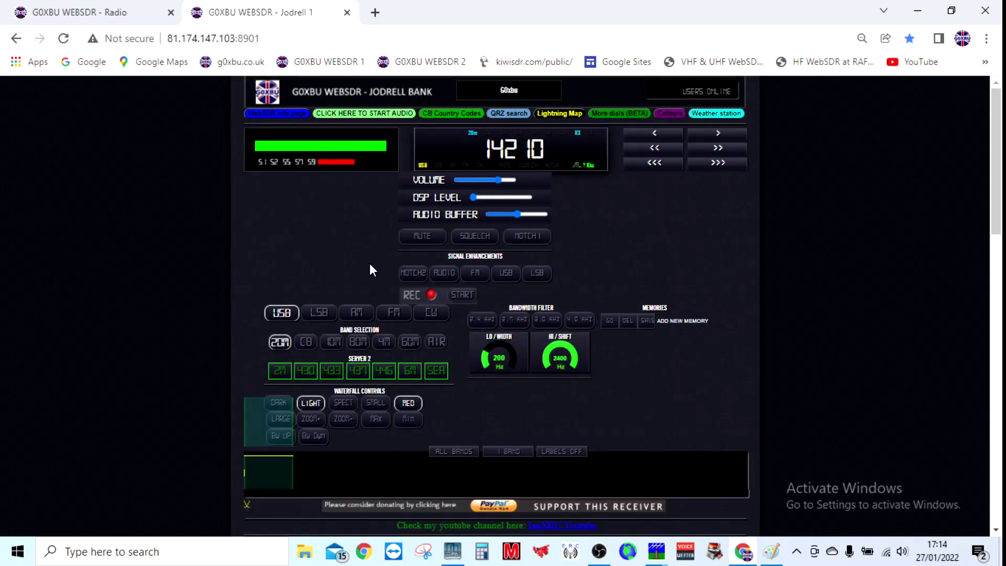
{"action": "left_click", "coordinate": [418, 237]}
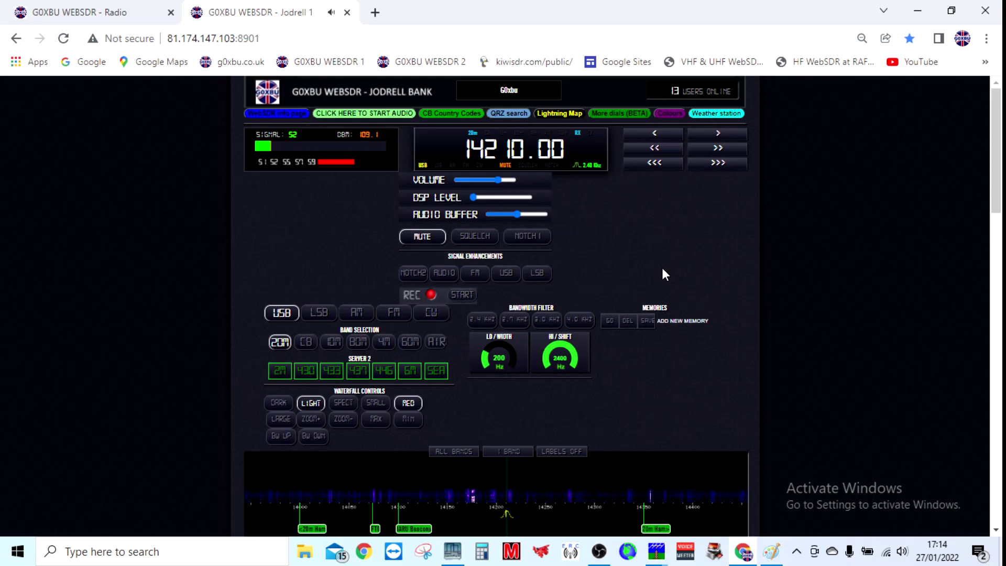
{"action": "key", "text": "ctrl+plus"}
{"action": "key", "text": "ctrl+plus"}
{"action": "left_click", "coordinate": [734, 126]}
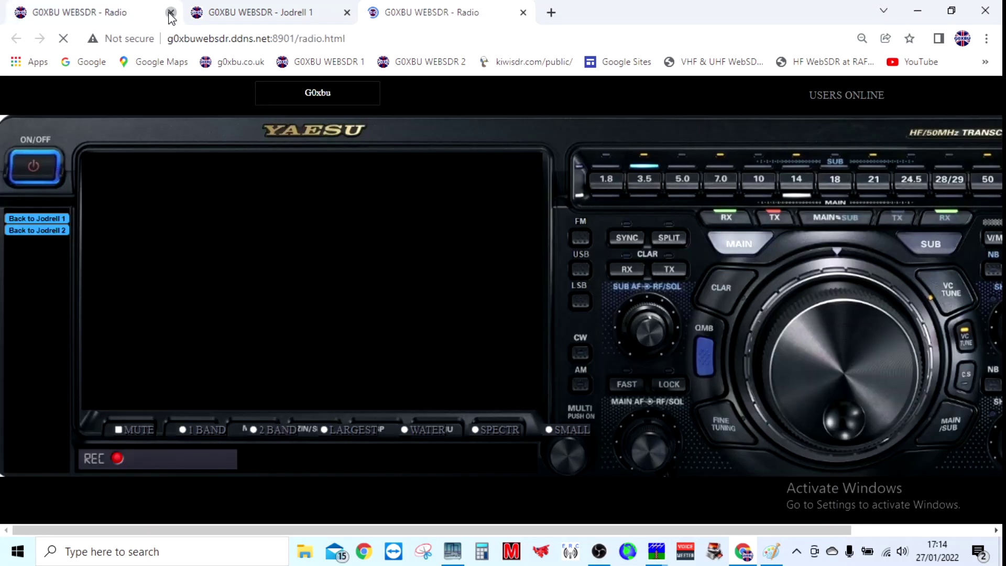
Step: Close the original radio tab and power on the Yaesu radio at 14210.00 USB
{"action": "left_click", "coordinate": [171, 12]}
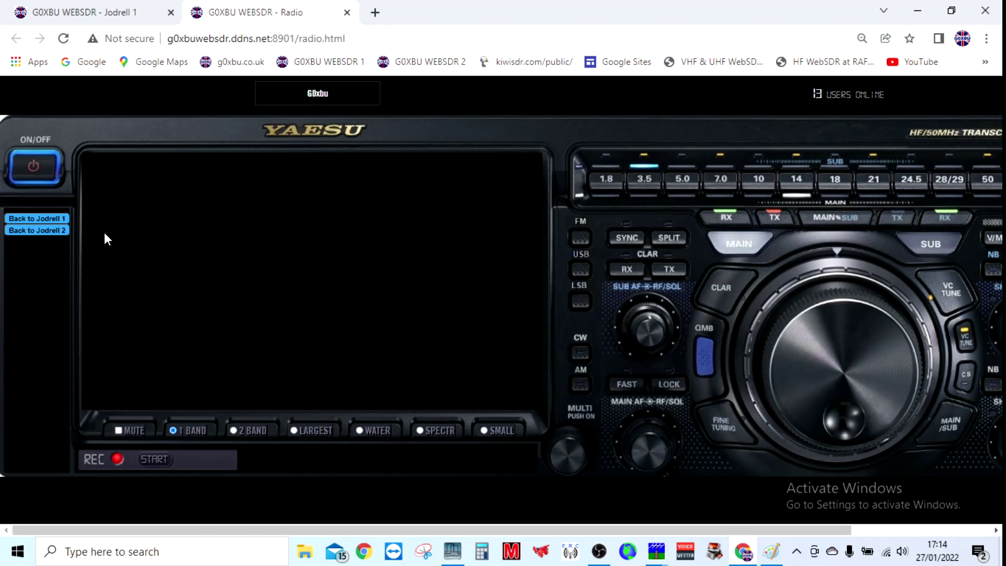
{"action": "left_click", "coordinate": [31, 170]}
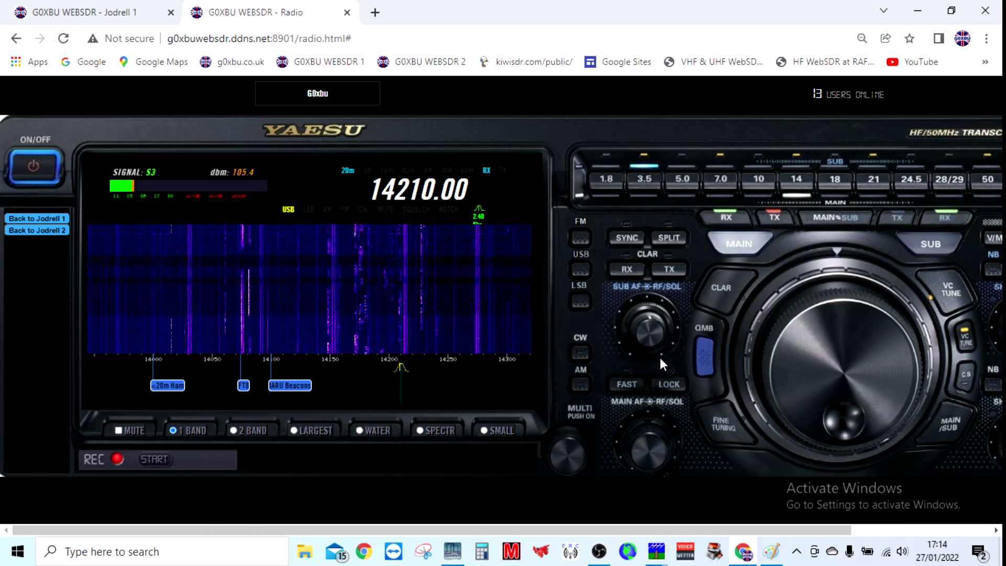
Step: Zoom the browser out to 67% so the whole Yaesu panel and knobs fit
{"action": "key", "text": "ctrl+minus"}
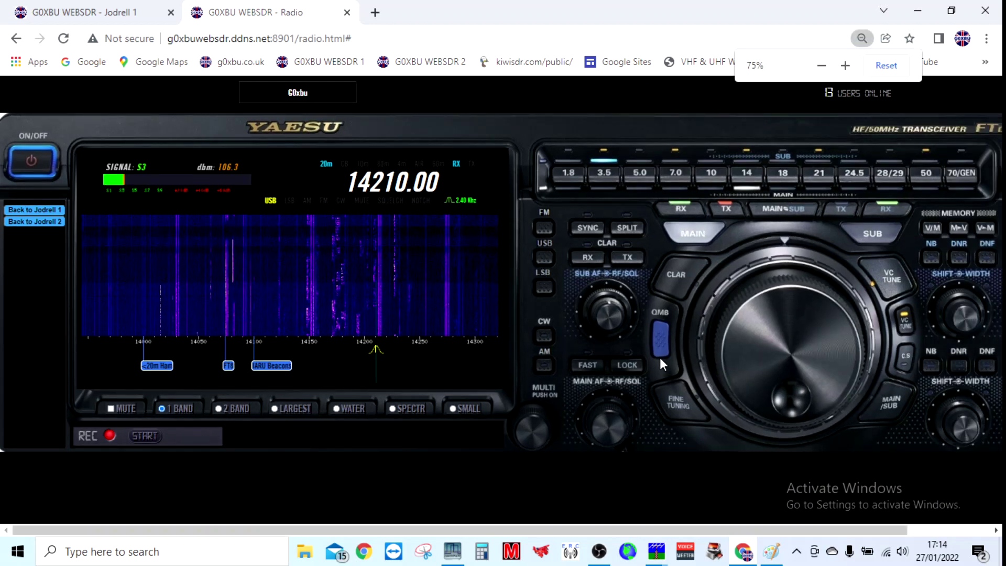
{"action": "key", "text": "ctrl+minus"}
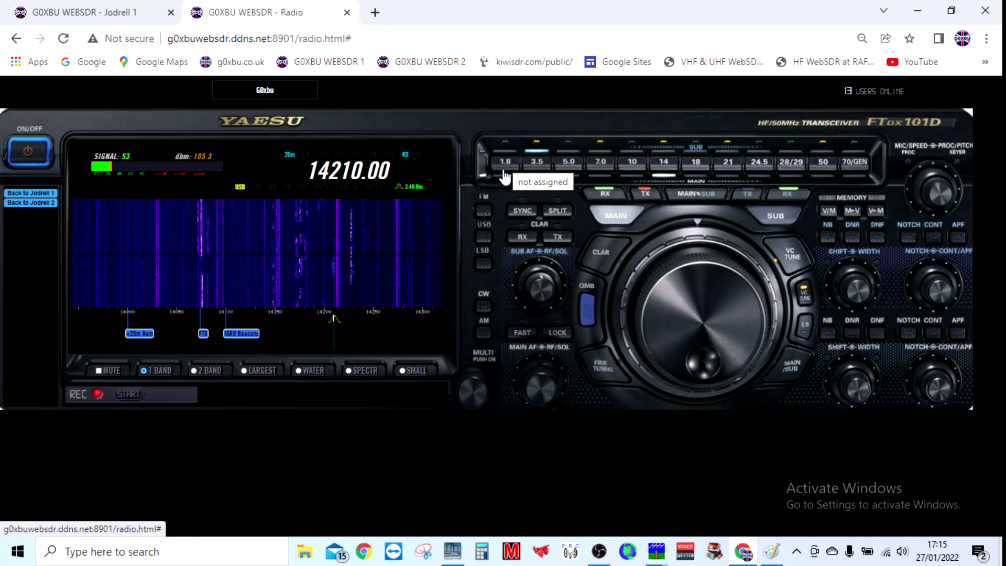
Step: Switch to the 80m Ham band at 3800.00 LSB and zoom the waterfall to roughly 3700–3790 kHz
{"action": "left_click", "coordinate": [538, 167]}
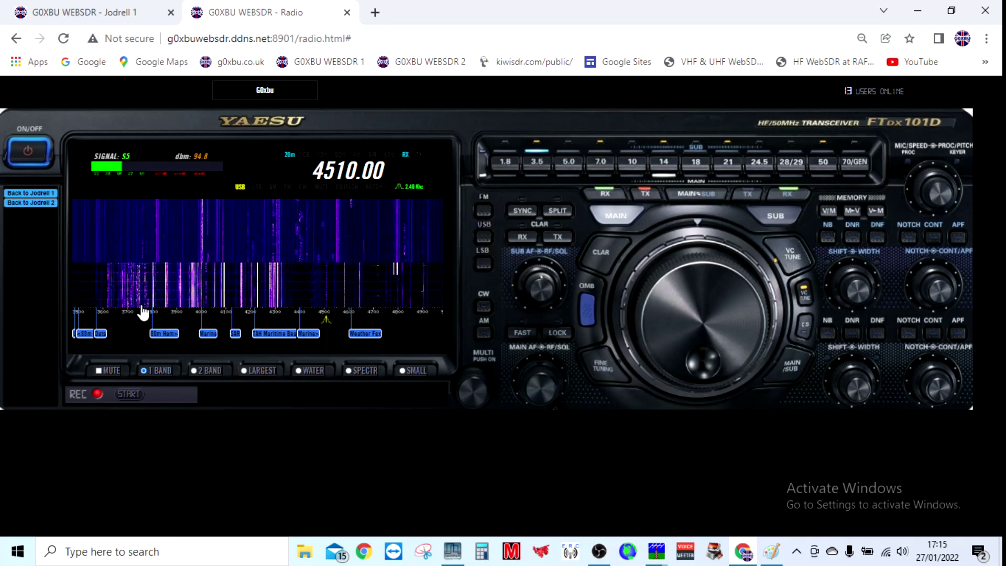
{"action": "left_click", "coordinate": [163, 335]}
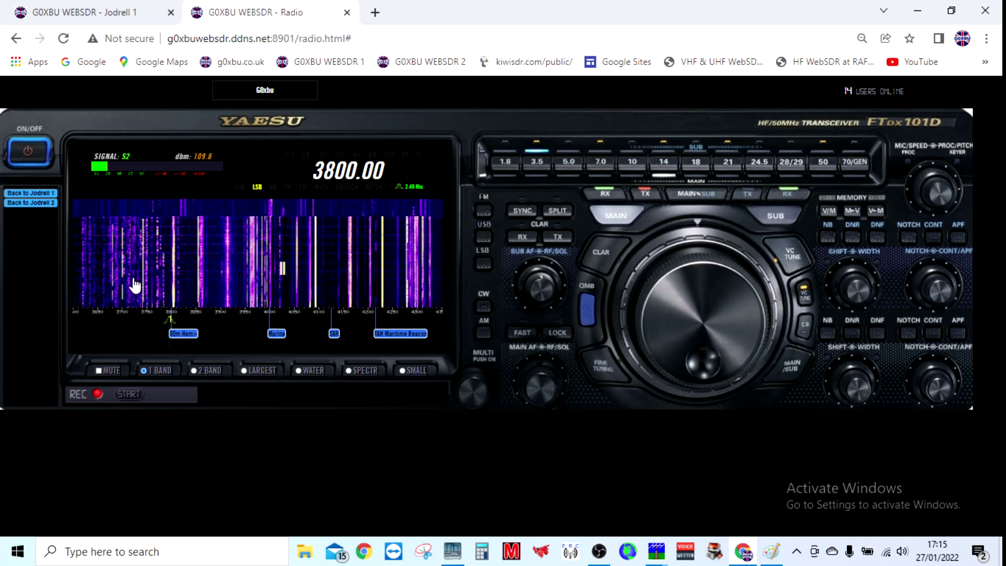
{"action": "scroll", "coordinate": [134, 286], "scroll_direction": "up", "scroll_amount": 3}
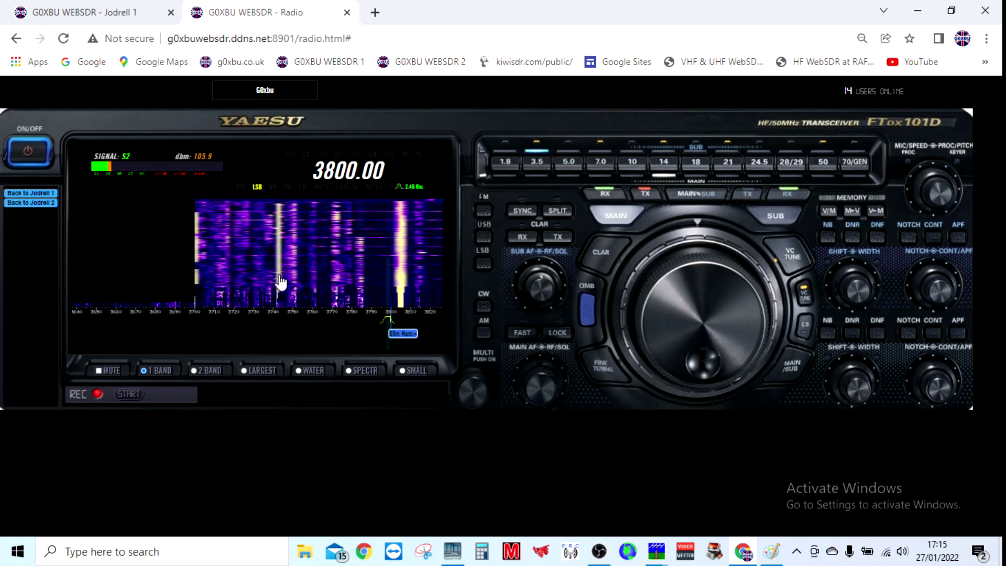
{"action": "scroll", "coordinate": [157, 283], "scroll_direction": "up", "scroll_amount": 1}
{"action": "left_click_drag", "start_coordinate": [326, 291], "coordinate": [303, 292]}
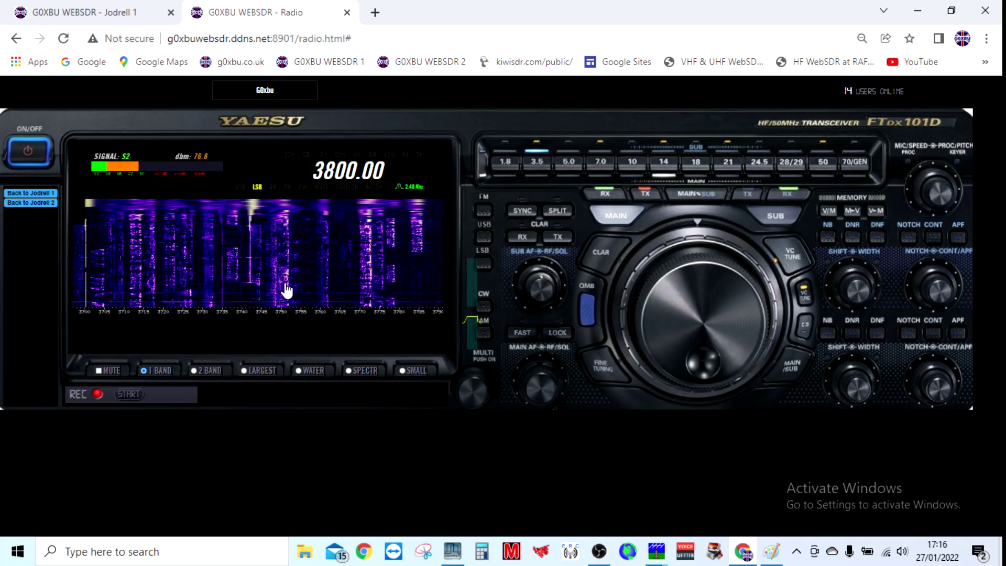
{"action": "scroll", "coordinate": [285, 288], "scroll_direction": "up", "scroll_amount": 2}
{"action": "scroll", "coordinate": [292, 288], "scroll_direction": "down", "scroll_amount": 2}
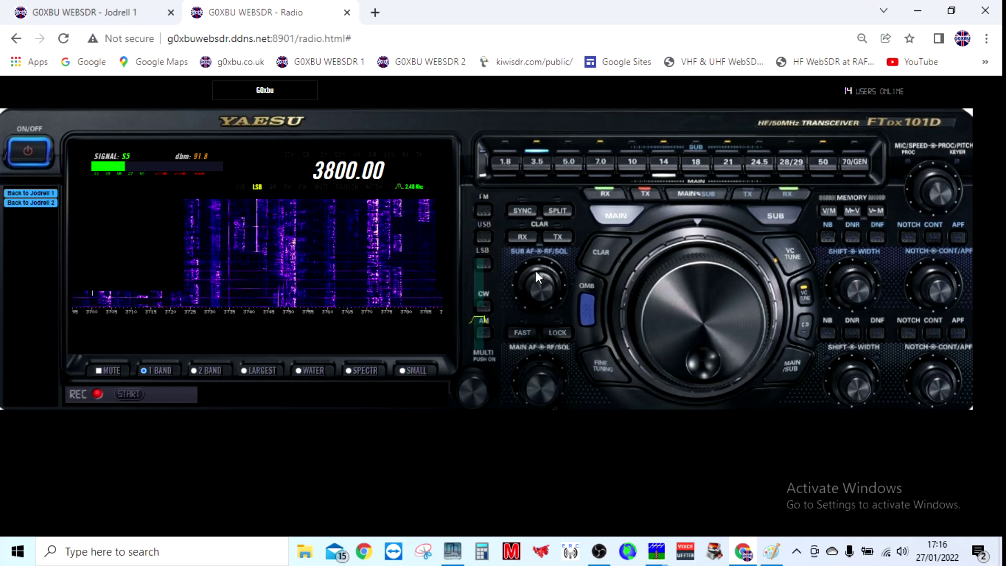
{"action": "key", "text": "ctrl+plus"}
{"action": "key", "text": "ctrl+plus"}
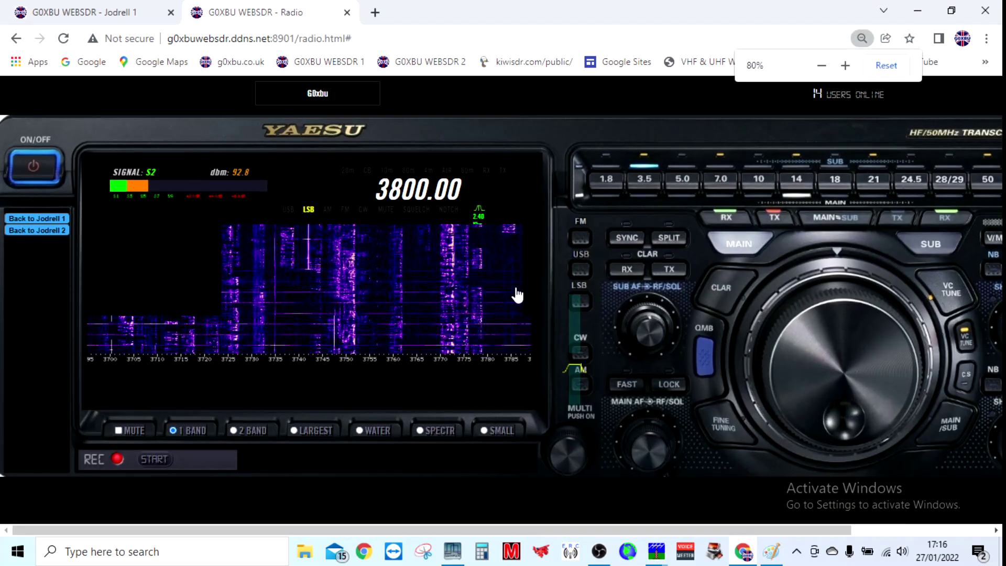
{"action": "key", "text": "ctrl+plus"}
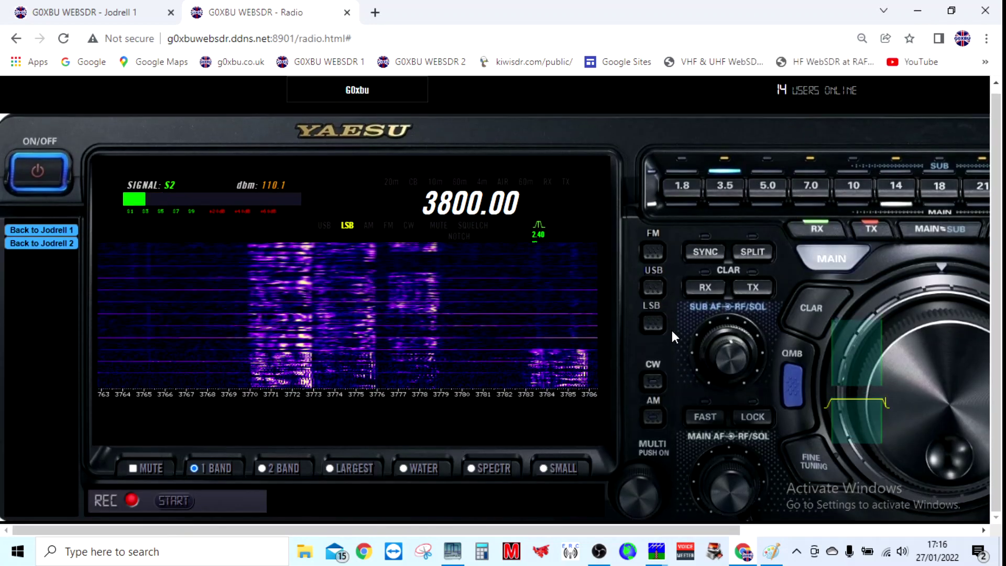
{"action": "key", "text": "ctrl+minus"}
{"action": "key", "text": "ctrl+minus"}
{"action": "key", "text": "ctrl+minus"}
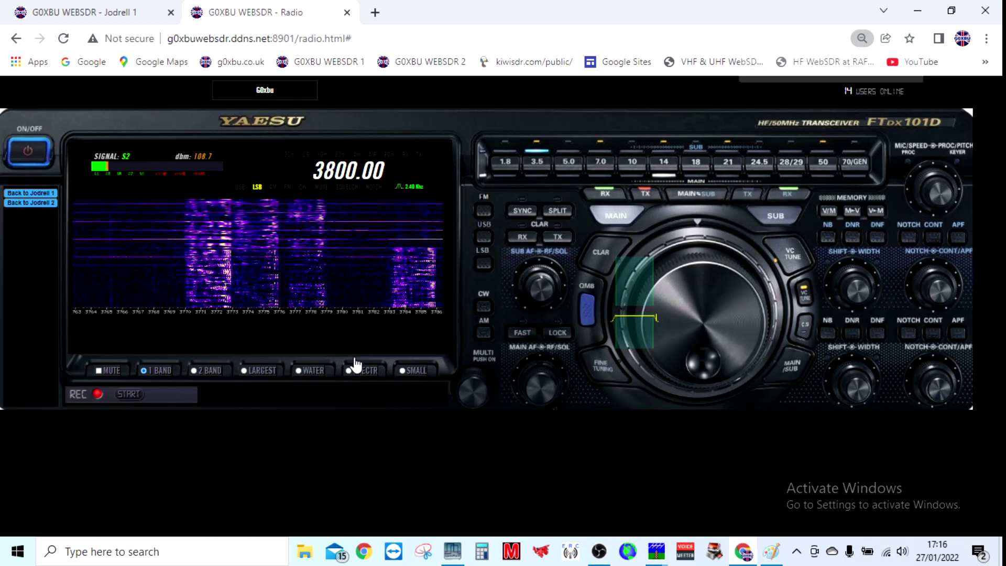
Step: Tune to 3780.26 kHz, try 12 kHz and 2.4 kHz LSB, then settle on a 0.40 kHz CW passband
{"action": "left_click", "coordinate": [337, 319]}
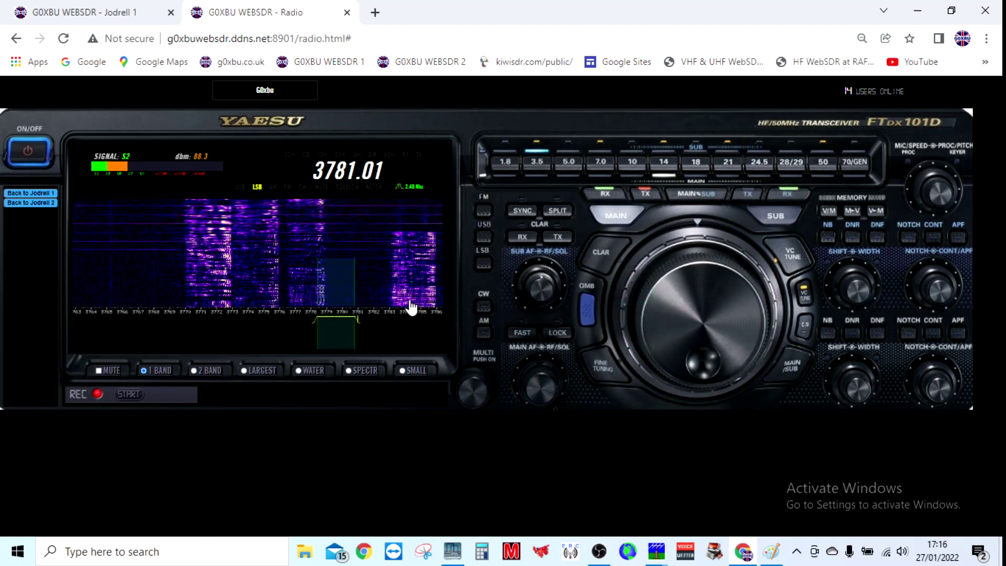
{"action": "left_click", "coordinate": [485, 216]}
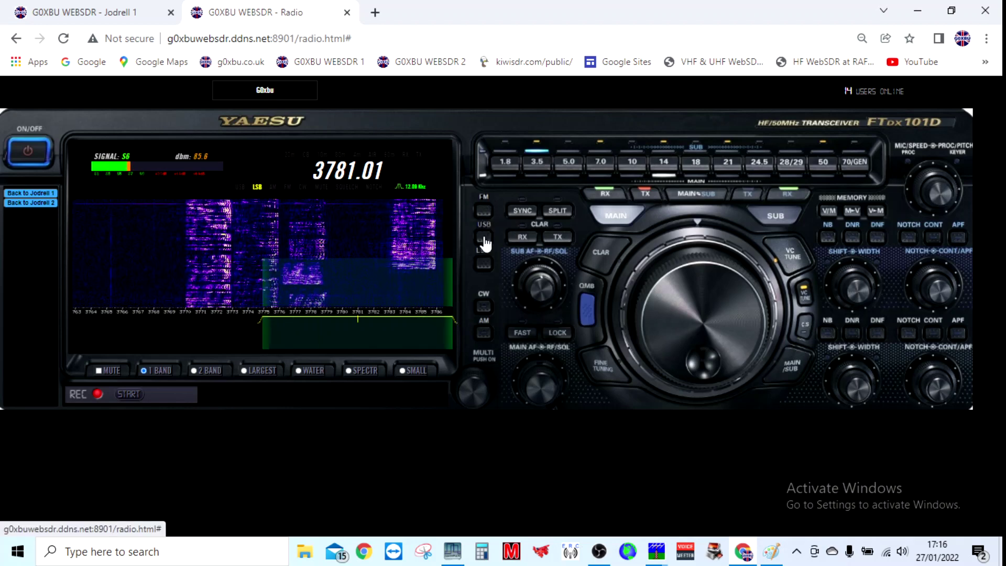
{"action": "left_click", "coordinate": [483, 263]}
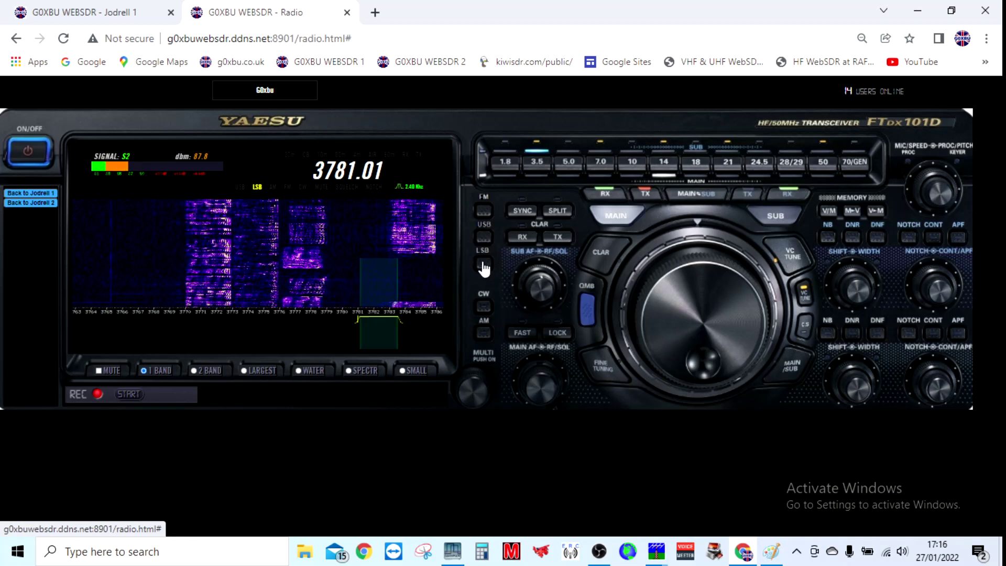
{"action": "left_click", "coordinate": [482, 307]}
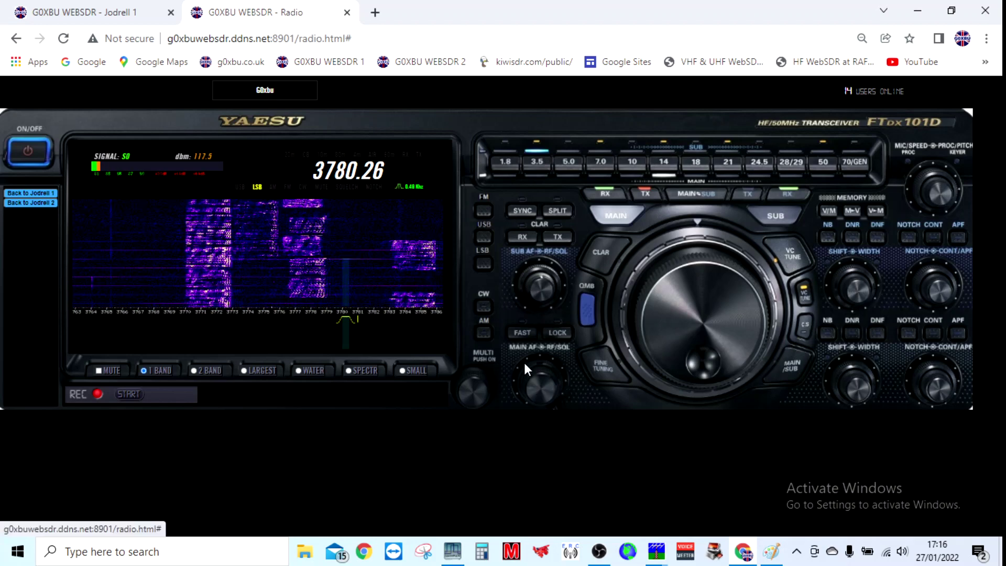
Step: Lower the volume and widen the LSB passband to 1.44 kHz, now at 3781.01 kHz
{"action": "left_click", "coordinate": [542, 394]}
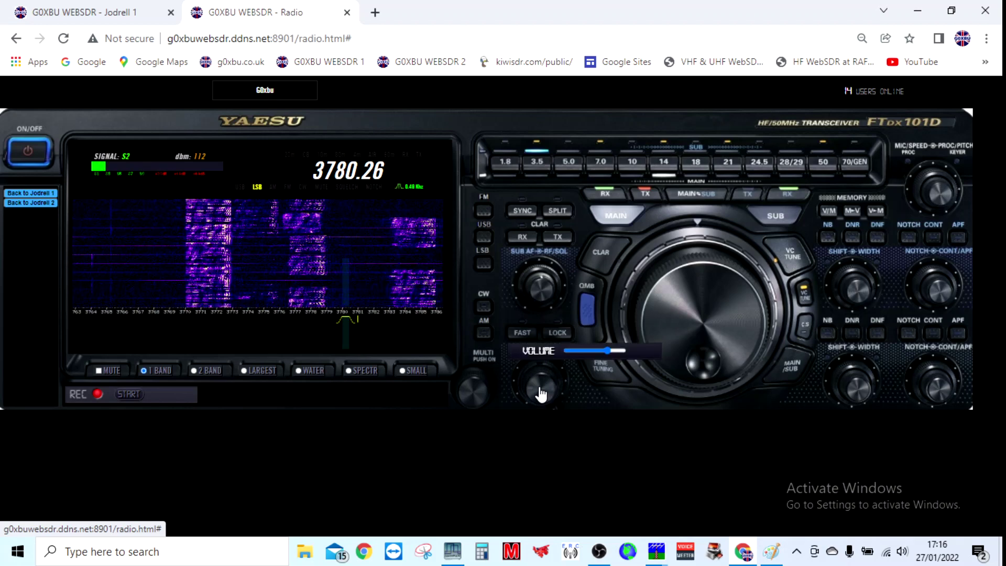
{"action": "left_click", "coordinate": [581, 350]}
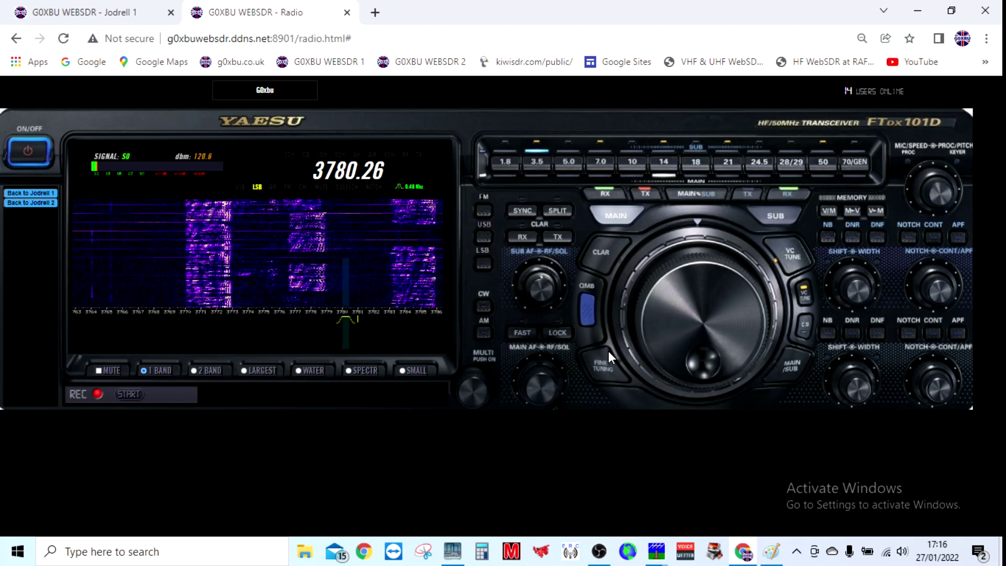
{"action": "left_click", "coordinate": [859, 394]}
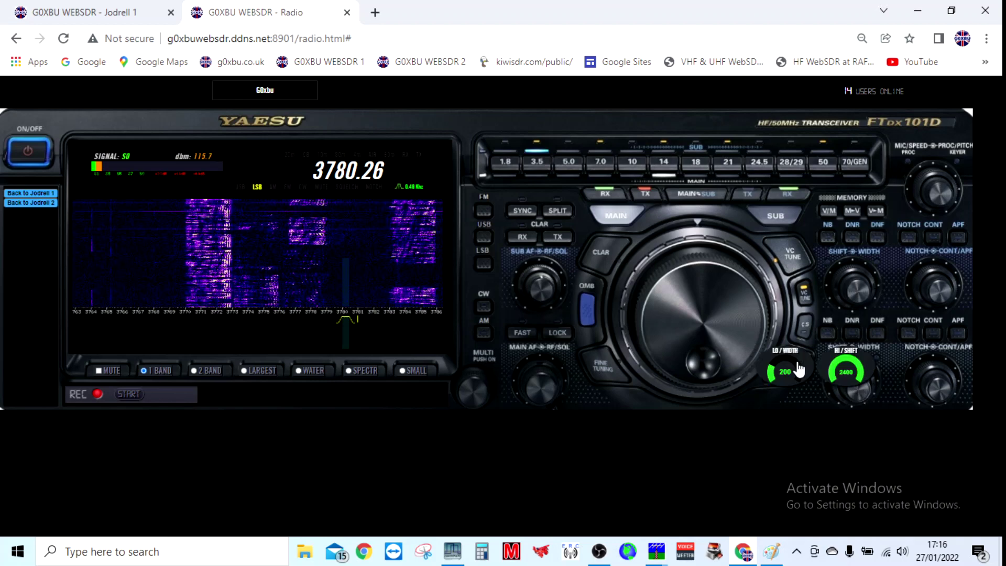
{"action": "scroll", "coordinate": [789, 366], "scroll_direction": "up", "scroll_amount": 5}
{"action": "scroll", "coordinate": [793, 366], "scroll_direction": "down", "scroll_amount": 3}
{"action": "scroll", "coordinate": [793, 366], "scroll_direction": "up", "scroll_amount": 5}
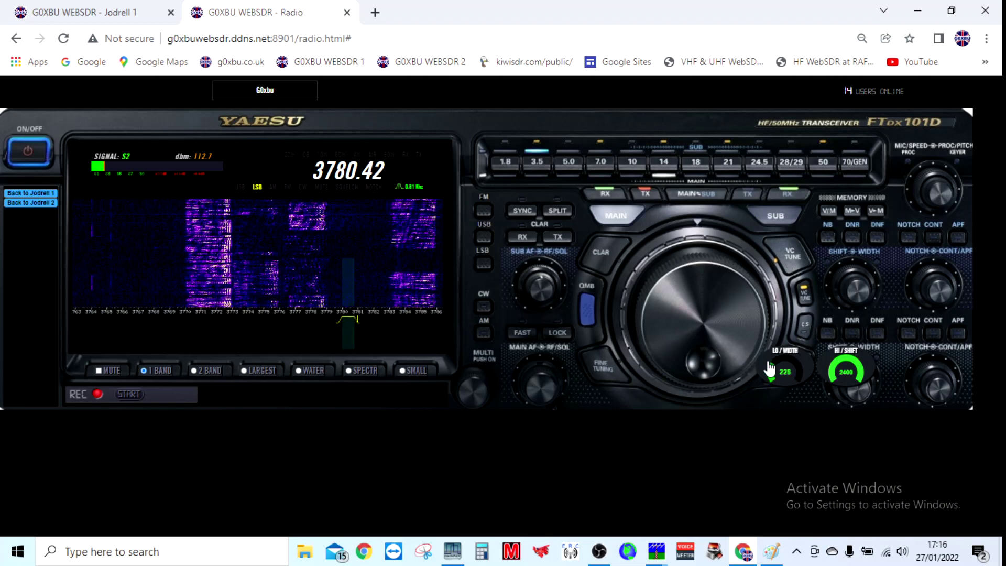
{"action": "left_click", "coordinate": [859, 390]}
{"action": "scroll", "coordinate": [860, 375], "scroll_direction": "up", "scroll_amount": 5}
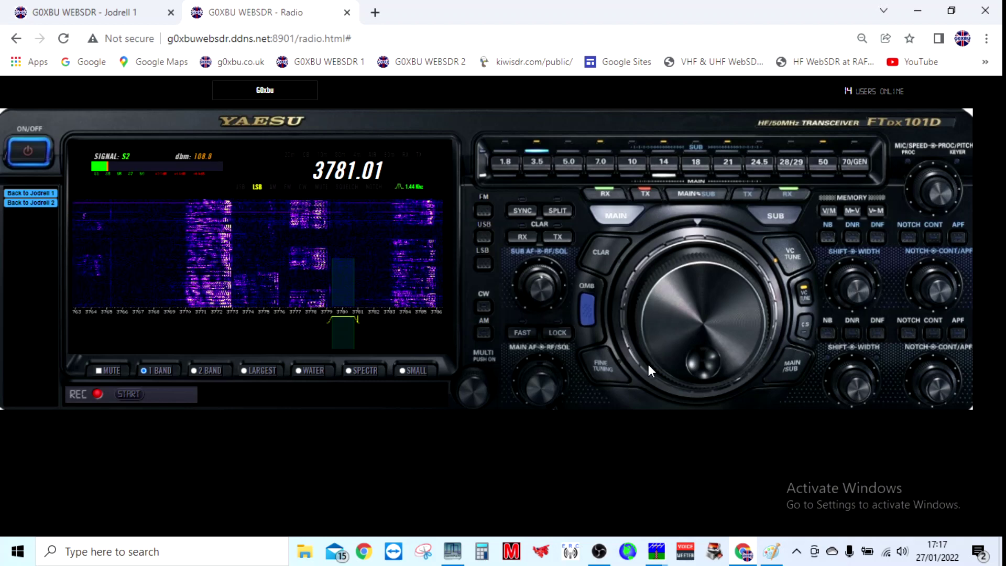
Step: Step-tune down from 3781.01 to 3743.01 kHz with the <<< and << arrows
{"action": "left_click", "coordinate": [701, 321]}
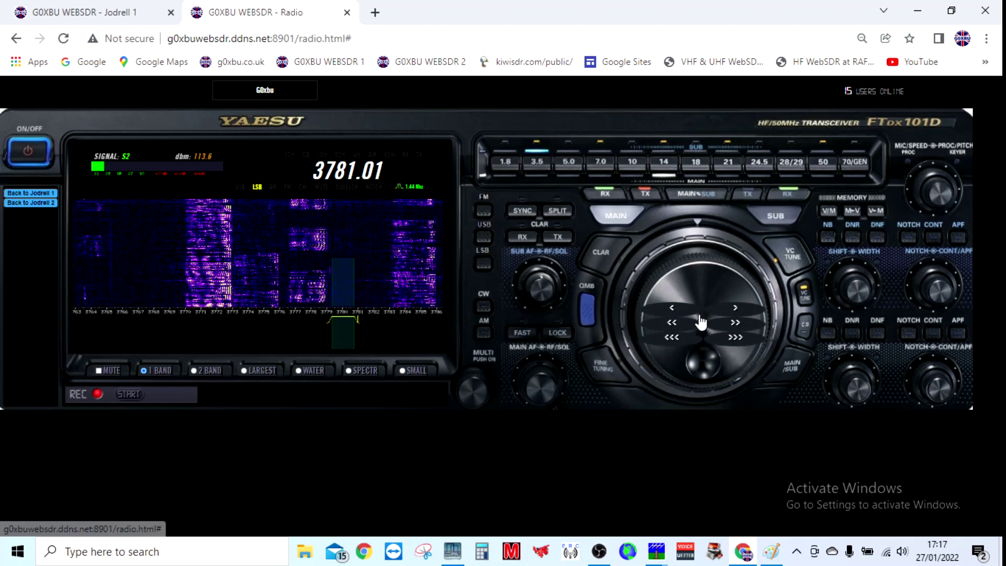
{"action": "left_click", "coordinate": [673, 337]}
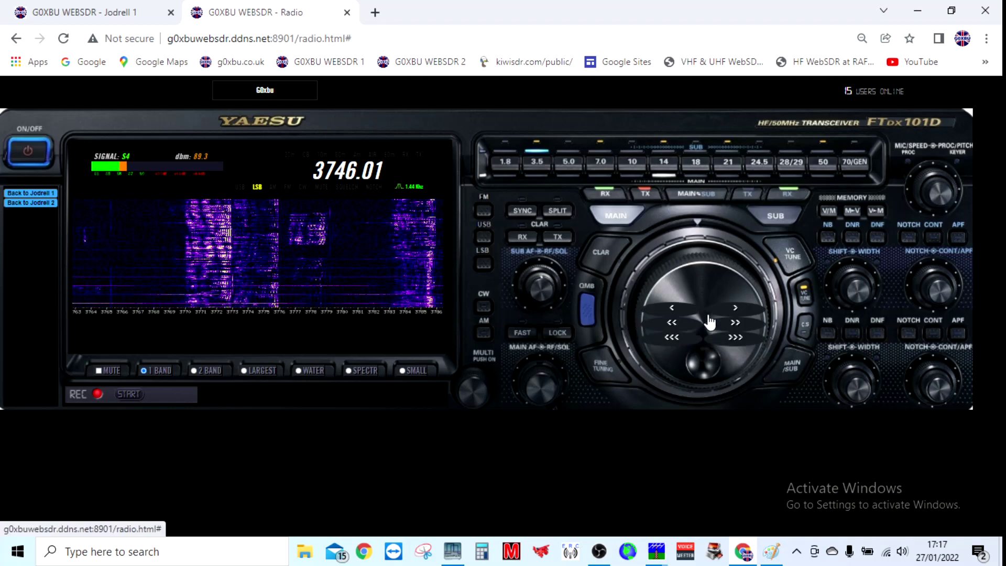
{"action": "left_click", "coordinate": [672, 323]}
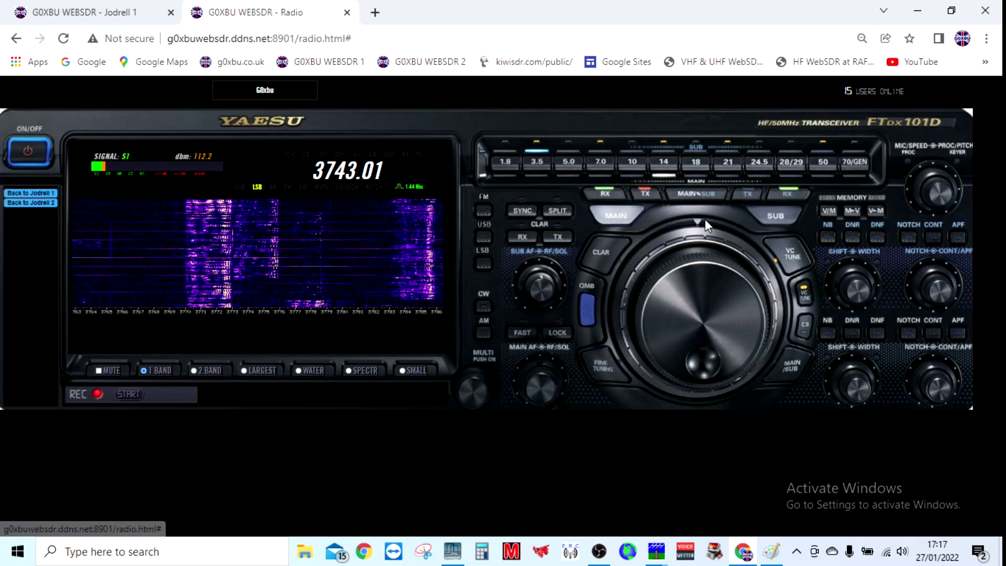
Step: Try a small two-band display with 14000–14300 kHz, then return to 3.5 MHz at 3743.01
{"action": "left_click", "coordinate": [775, 220]}
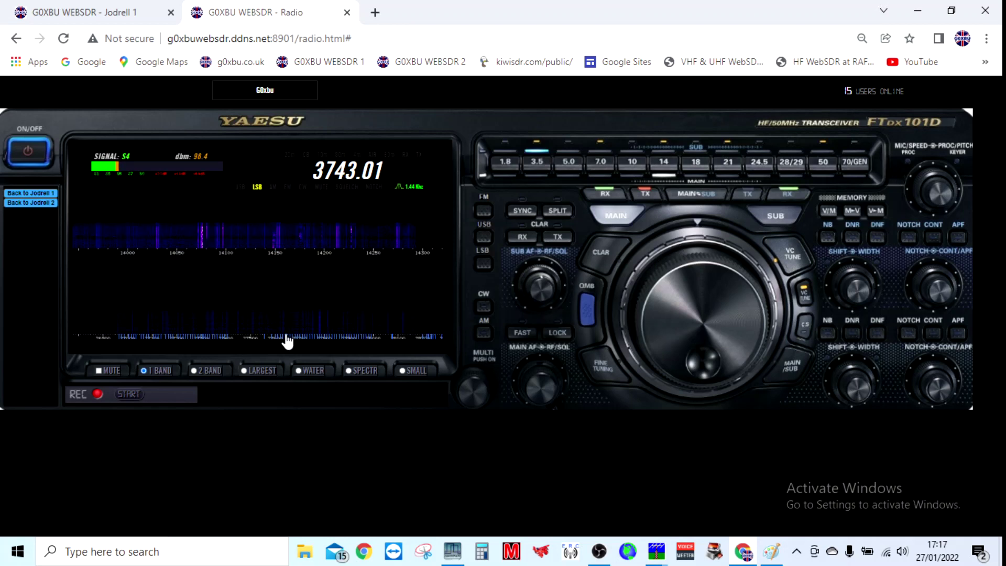
{"action": "left_click", "coordinate": [414, 375]}
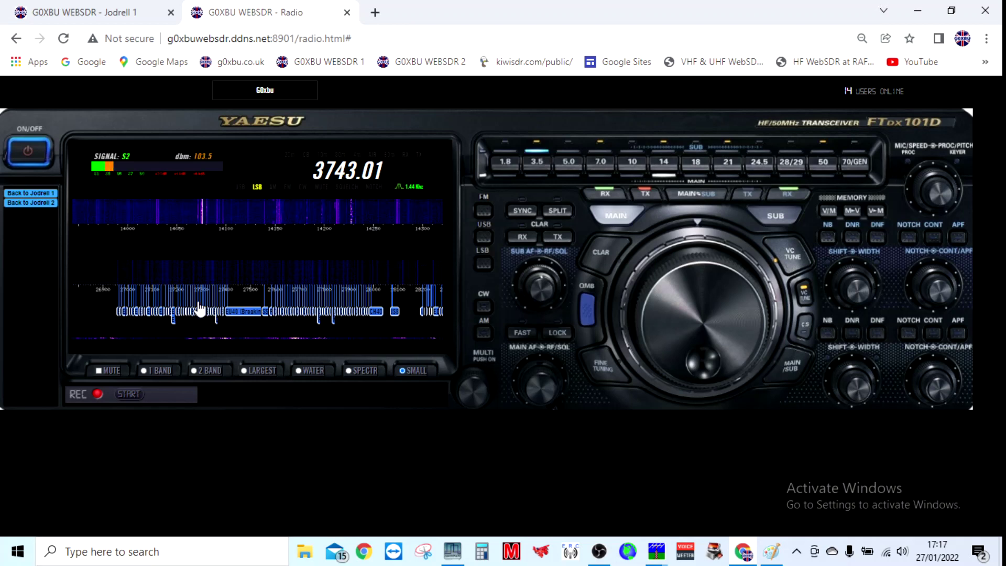
{"action": "left_click", "coordinate": [210, 372]}
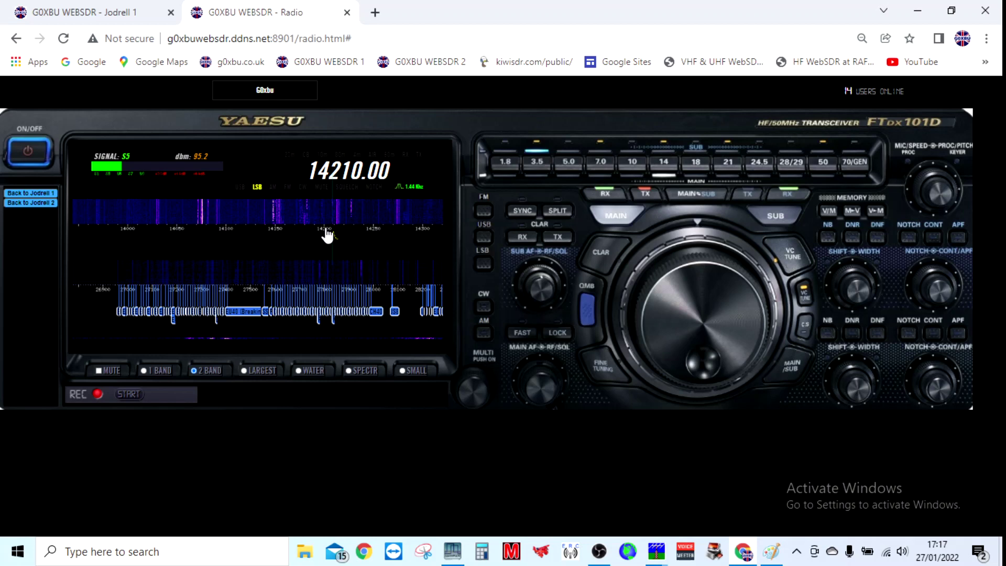
{"action": "left_click", "coordinate": [536, 164]}
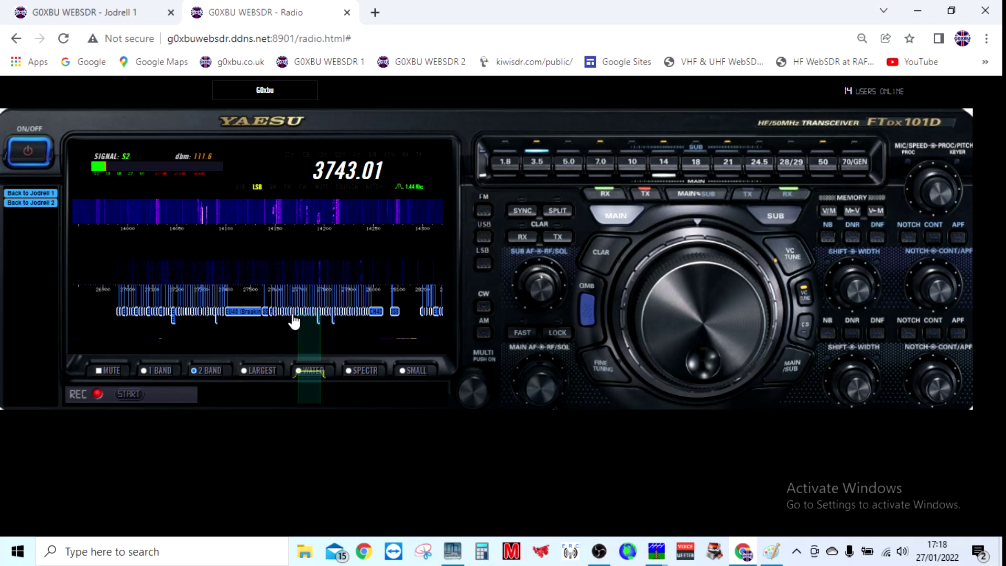
Step: Restore a single-band, largest-size waterfall spanning about 3690–3780 kHz
{"action": "left_click", "coordinate": [163, 371]}
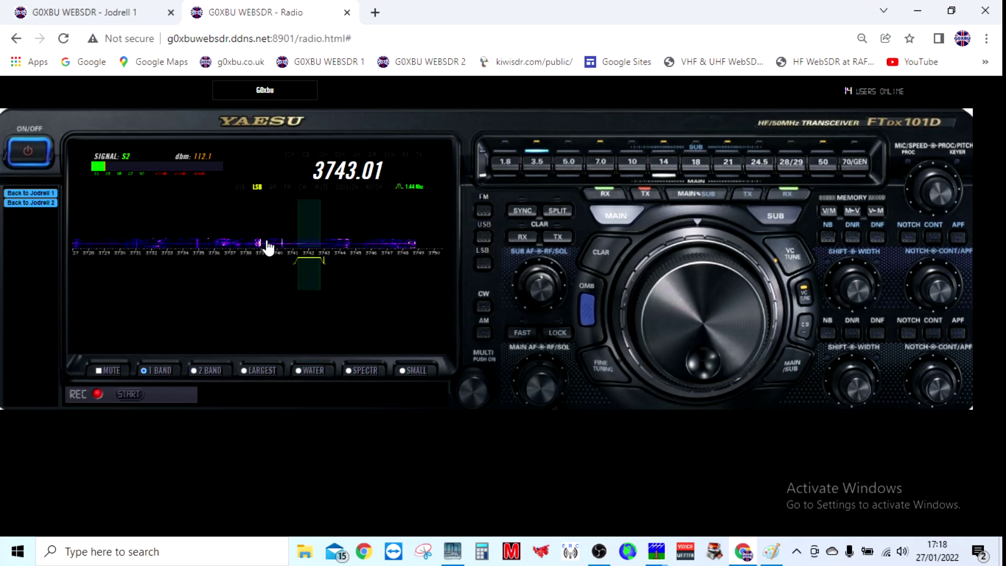
{"action": "left_click", "coordinate": [268, 370]}
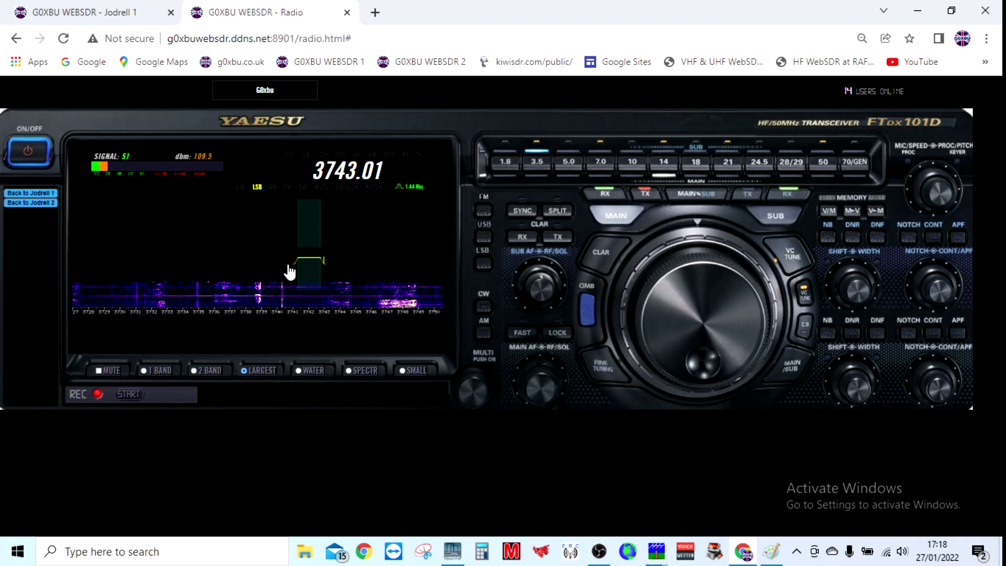
{"action": "scroll", "coordinate": [278, 292], "scroll_direction": "down", "scroll_amount": 2}
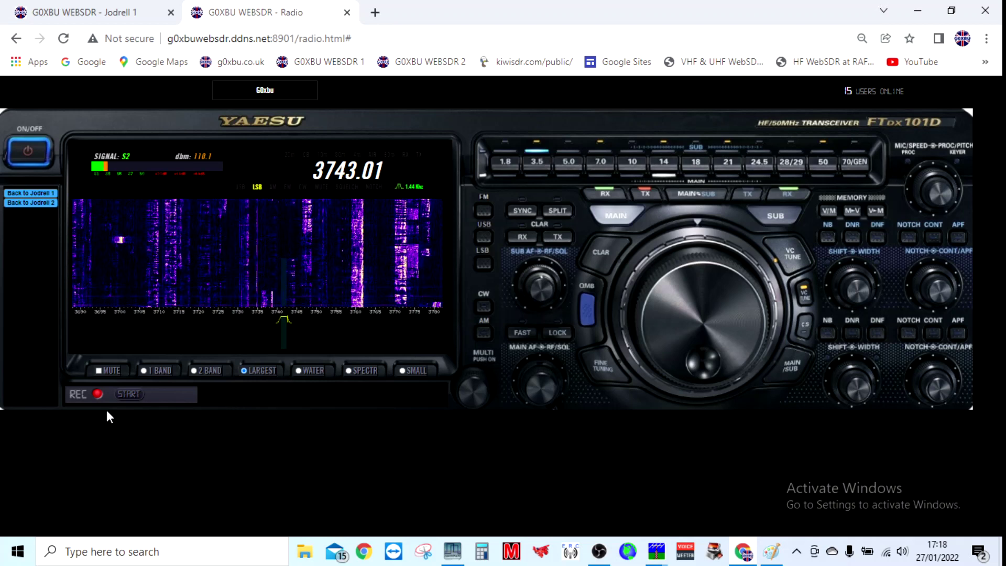
Step: Record a brief audio clip on 3743.01 kHz and stop it to get a DOWNLOAD link
{"action": "left_click", "coordinate": [127, 395]}
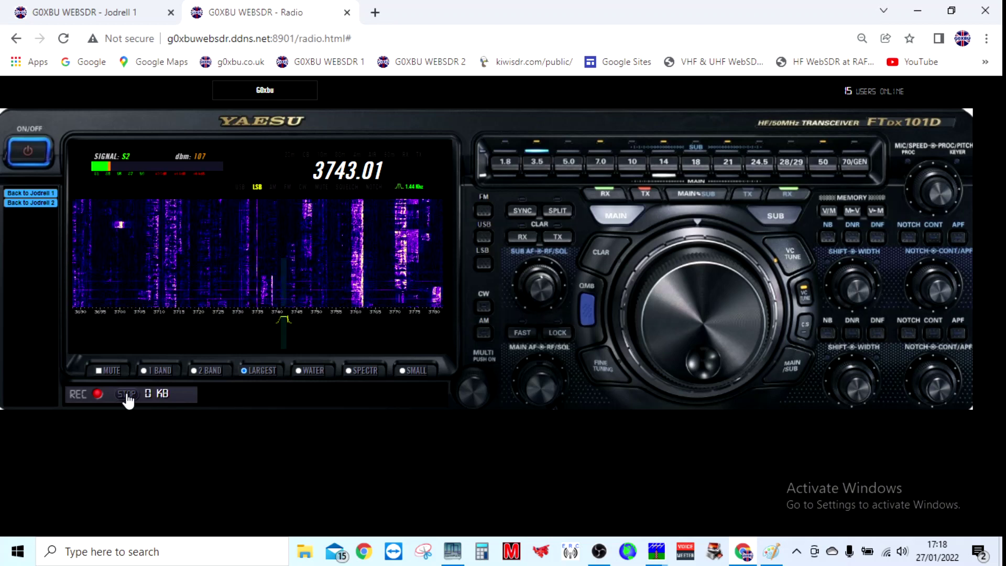
{"action": "left_click", "coordinate": [127, 395]}
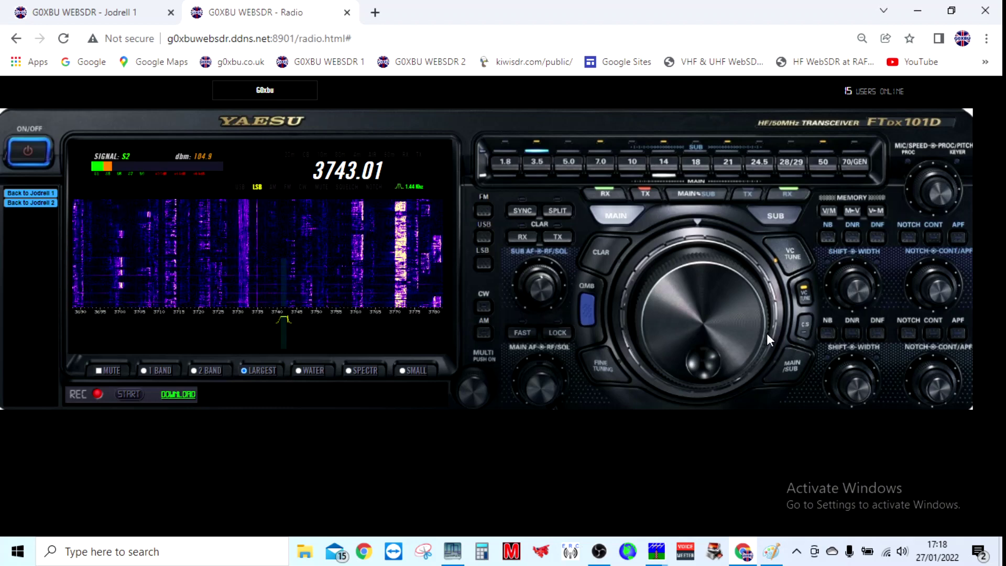
{"action": "left_click", "coordinate": [772, 551]}
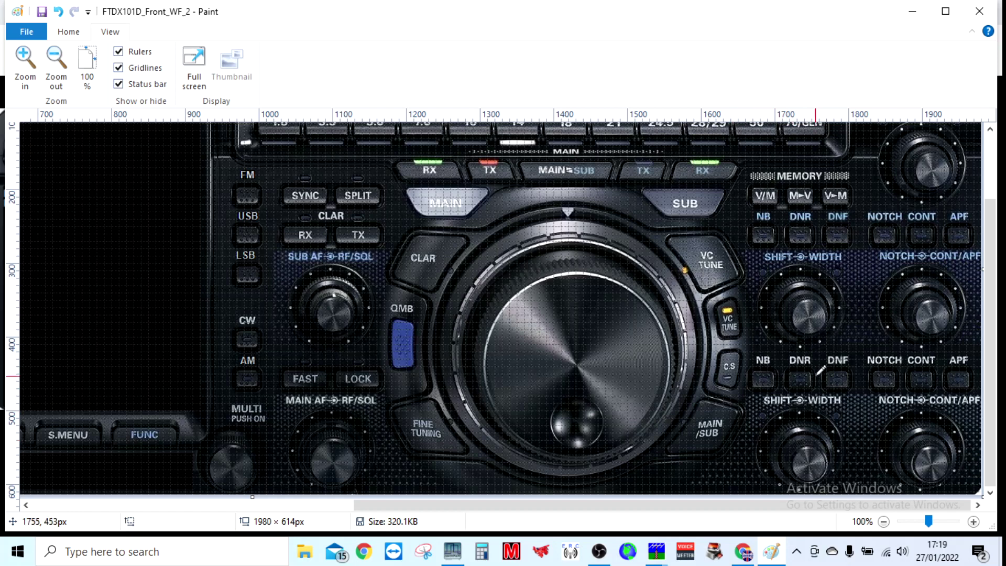
{"action": "left_click", "coordinate": [773, 553]}
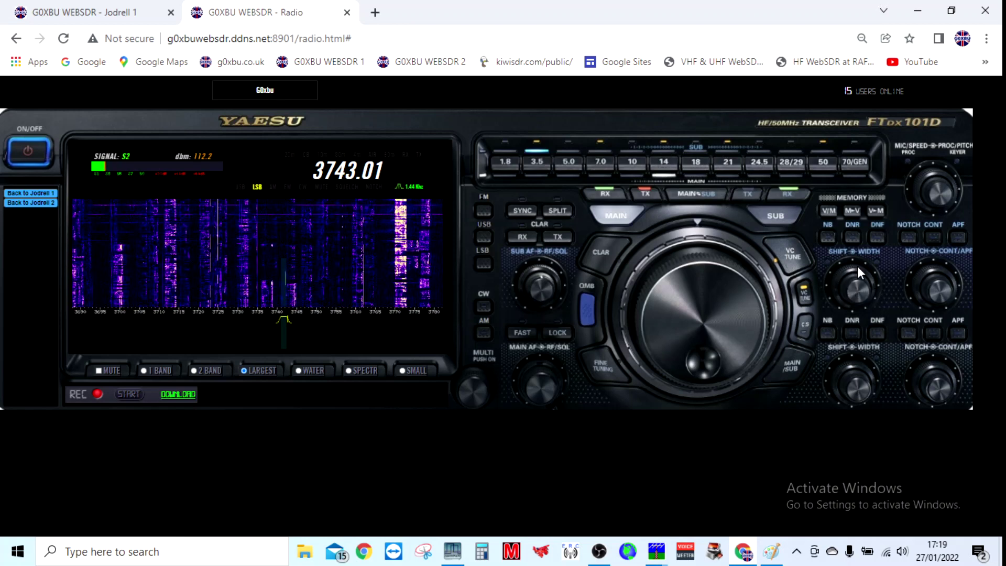
{"action": "left_click", "coordinate": [859, 297]}
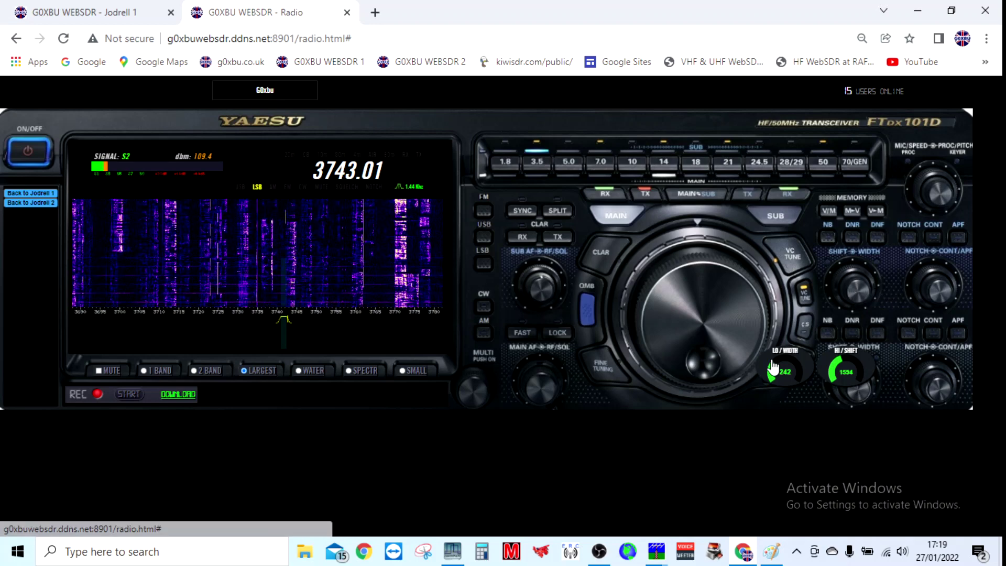